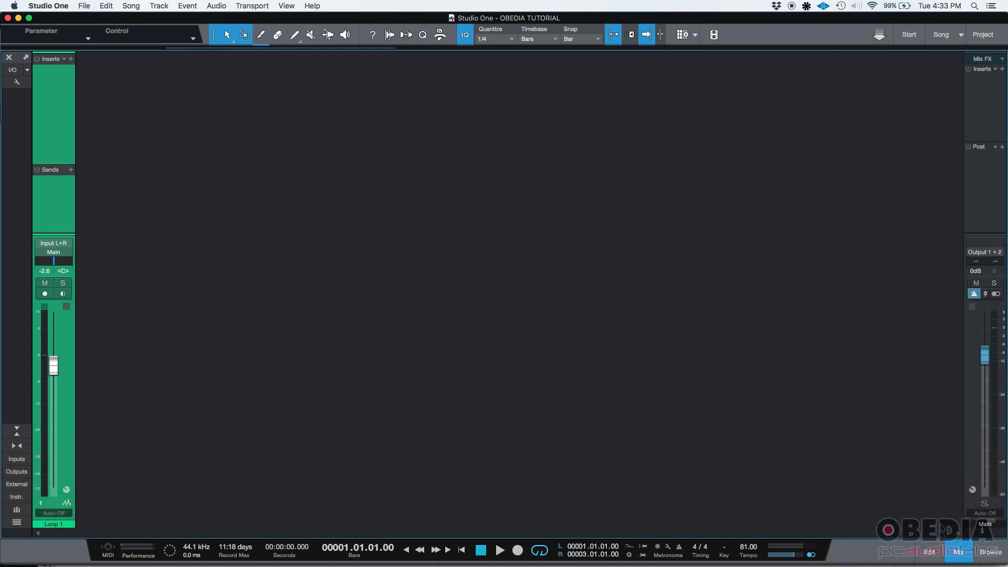
Step: Add the PreSonus Compressor as an insert on the Loop 1 channel and close its editor
{"action": "left_click", "coordinate": [959, 554]}
{"action": "left_click", "coordinate": [958, 554]}
{"action": "left_click", "coordinate": [71, 59]}
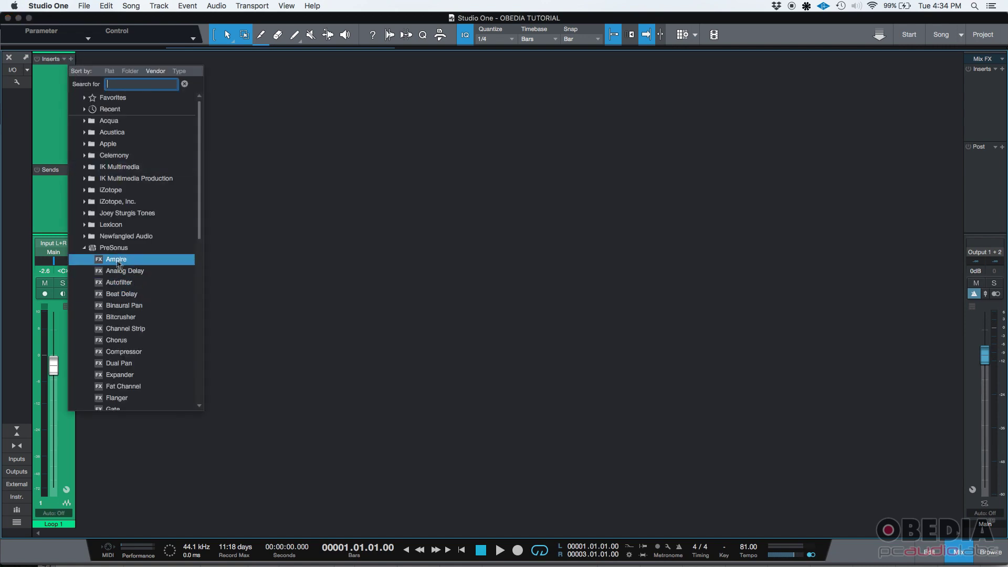
{"action": "scroll", "coordinate": [120, 315], "scroll_direction": "down", "scroll_amount": 3}
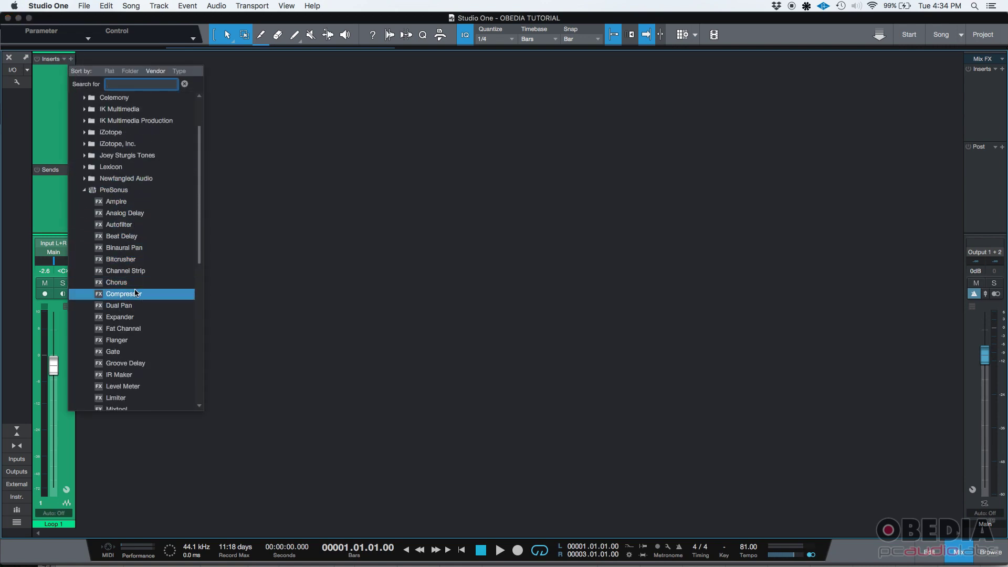
{"action": "left_click", "coordinate": [133, 297]}
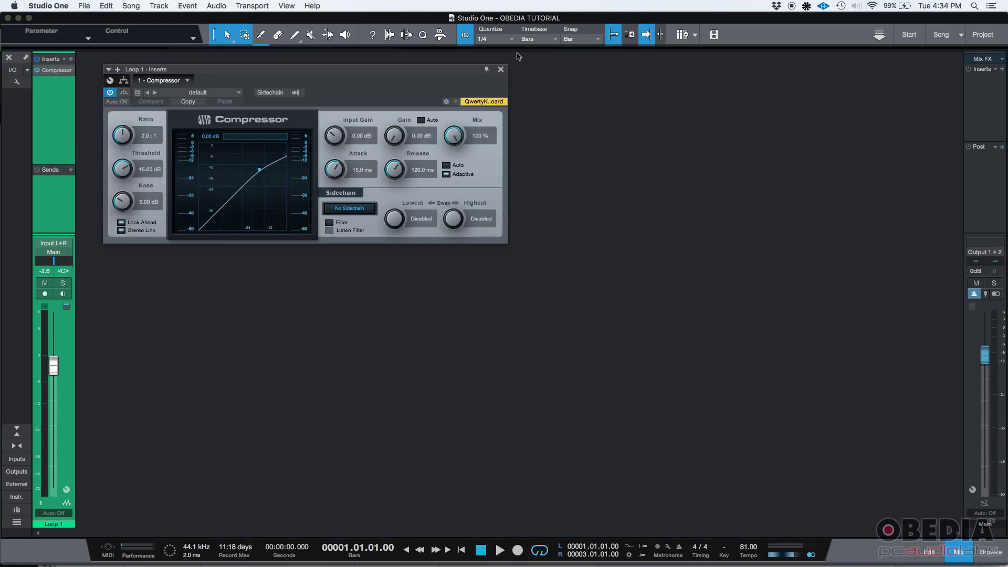
{"action": "left_click", "coordinate": [500, 69]}
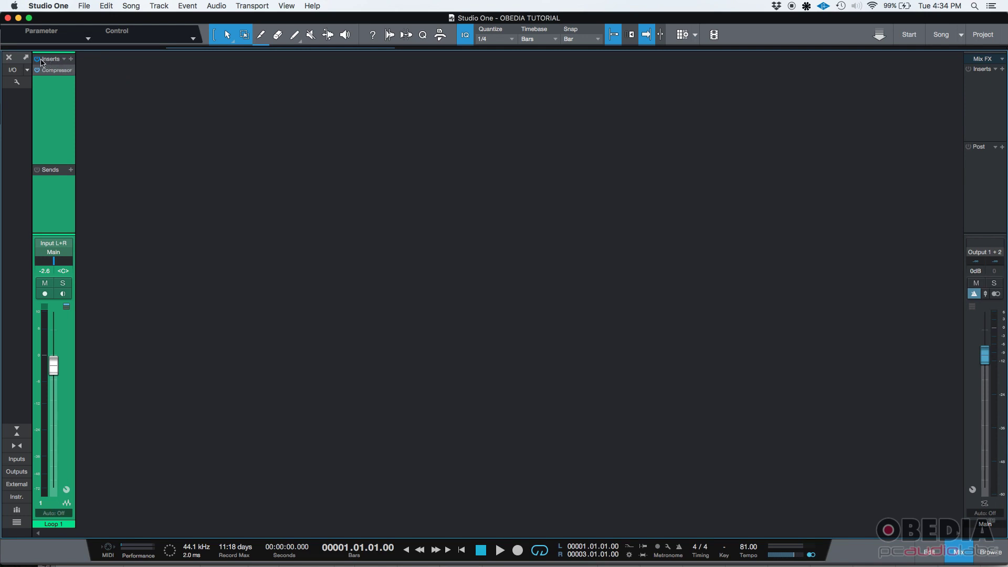
Step: Add Autofilter as a second insert after the Compressor and close its editor
{"action": "left_click", "coordinate": [72, 61]}
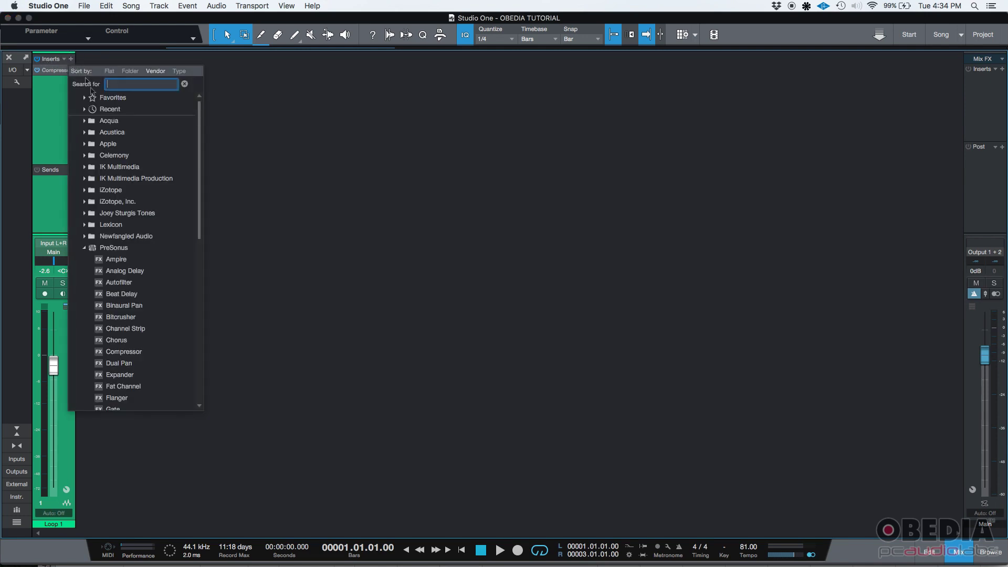
{"action": "key", "text": "Escape"}
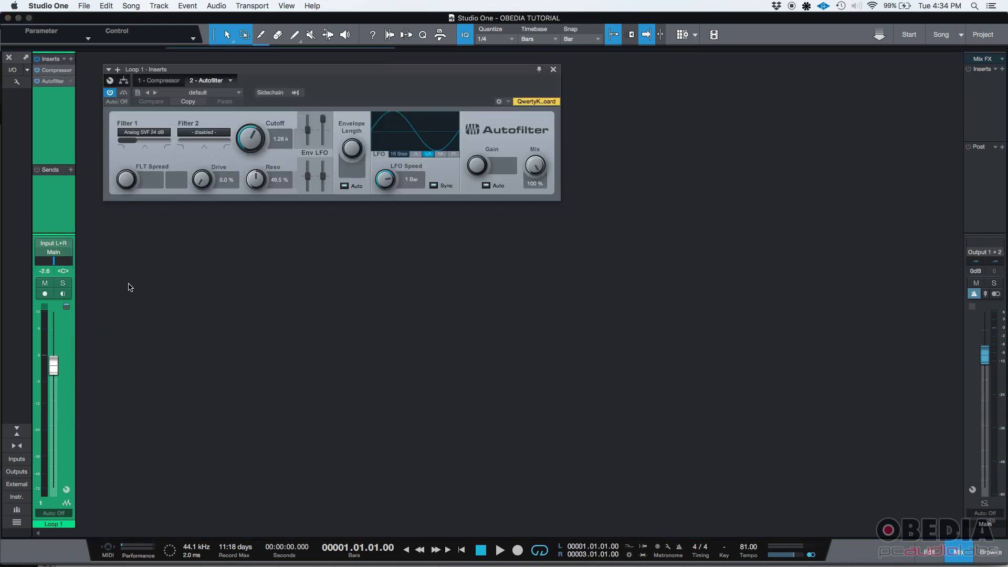
{"action": "left_click", "coordinate": [554, 70]}
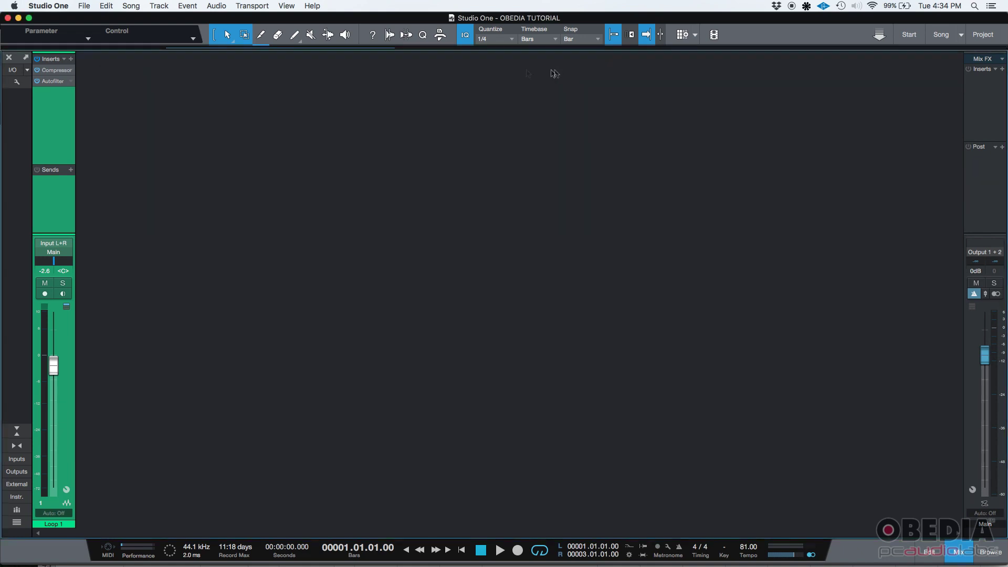
Step: Remove the Autofilter and Compressor inserts from Loop 1, leaving the effects browser showing
{"action": "right_click", "coordinate": [53, 84]}
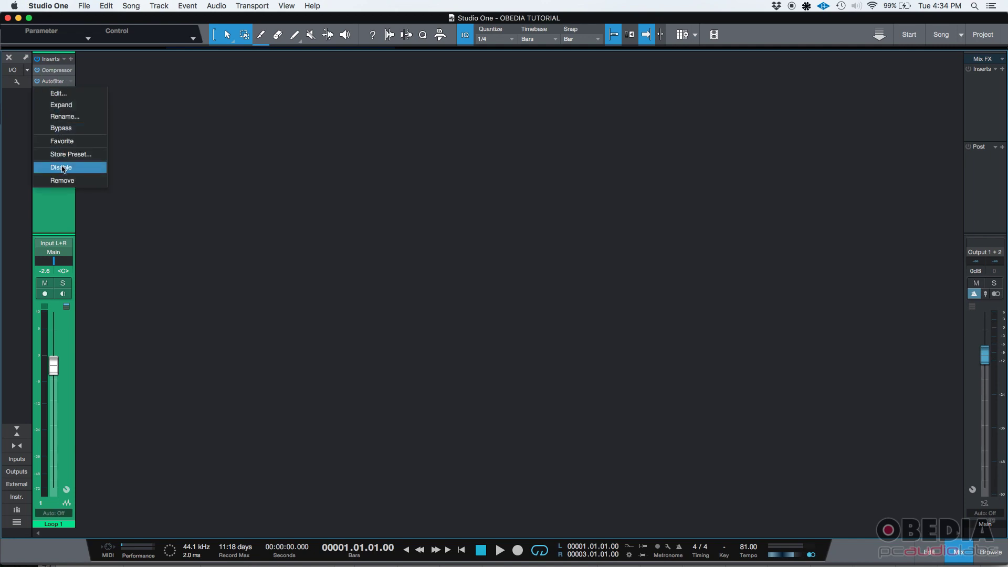
{"action": "left_click", "coordinate": [49, 179]}
{"action": "right_click", "coordinate": [53, 71]}
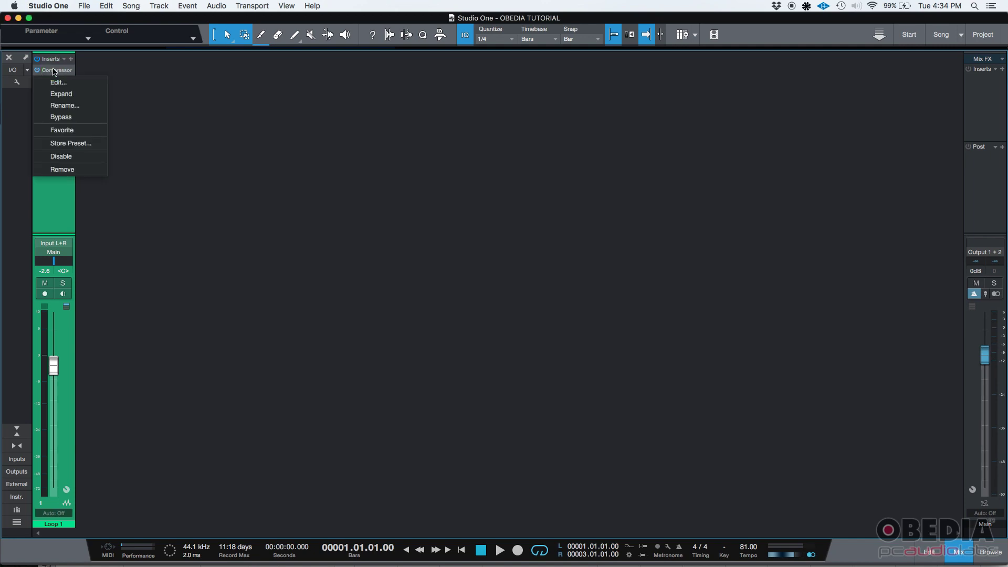
{"action": "left_click", "coordinate": [81, 173]}
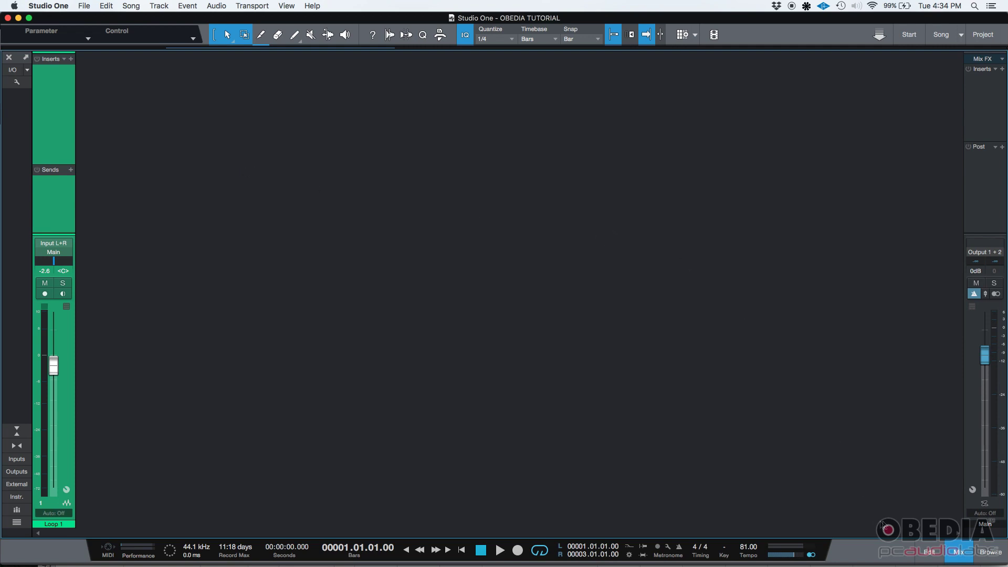
{"action": "left_click", "coordinate": [989, 553]}
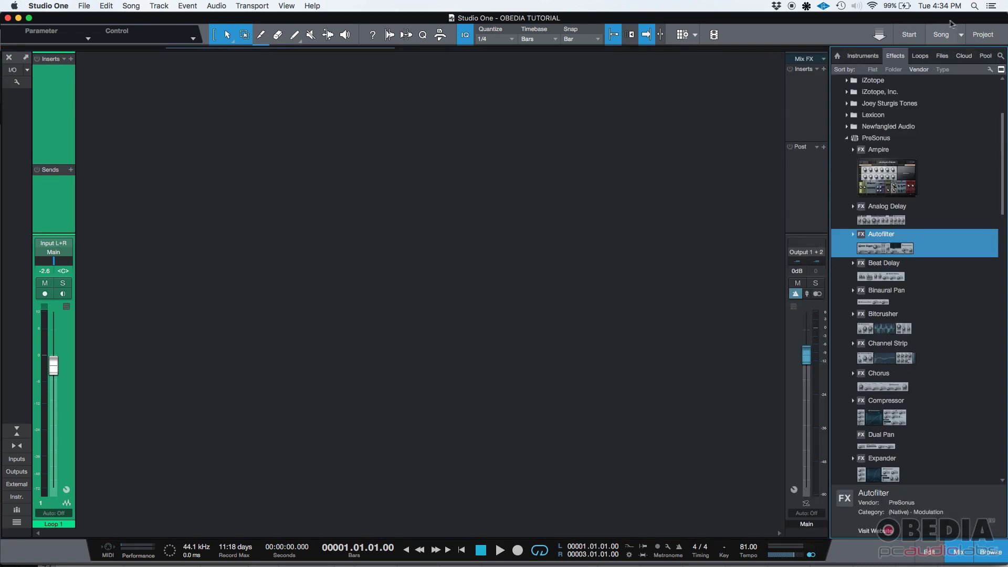
Step: In the browser's Effects list, browse the Lexicon and iZotope folders, then expand PreSonus
{"action": "left_click", "coordinate": [862, 56]}
{"action": "left_click", "coordinate": [895, 56]}
{"action": "left_click", "coordinate": [846, 138]}
{"action": "scroll", "coordinate": [855, 154], "scroll_direction": "up", "scroll_amount": 5}
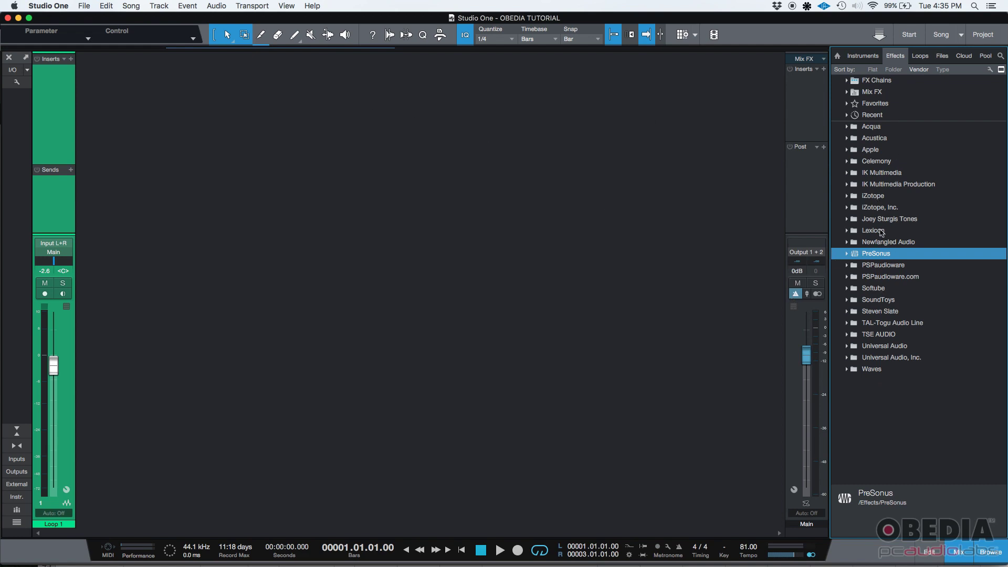
{"action": "double_click", "coordinate": [880, 230]}
{"action": "double_click", "coordinate": [873, 192]}
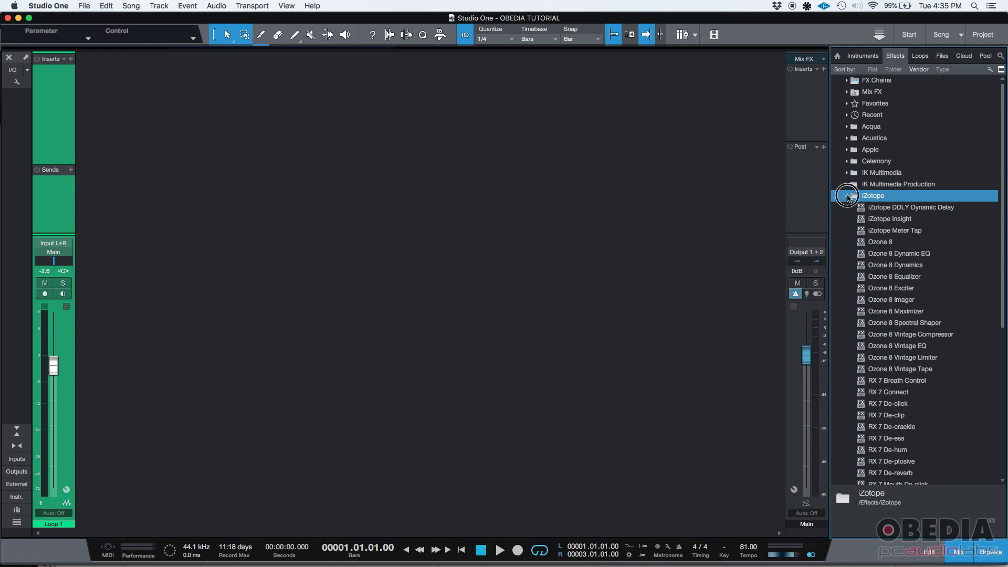
{"action": "left_click", "coordinate": [846, 196]}
{"action": "double_click", "coordinate": [851, 231]}
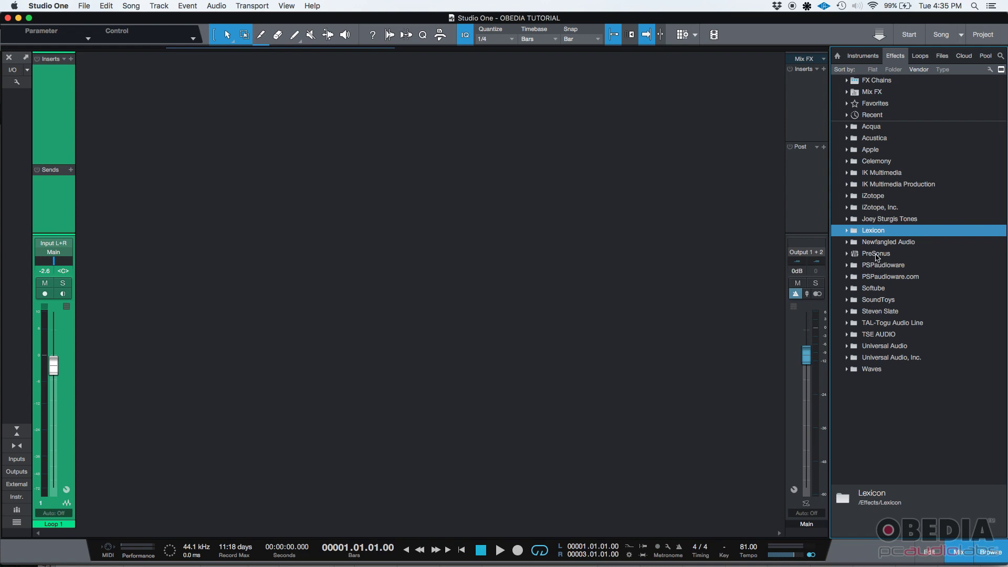
{"action": "double_click", "coordinate": [876, 254]}
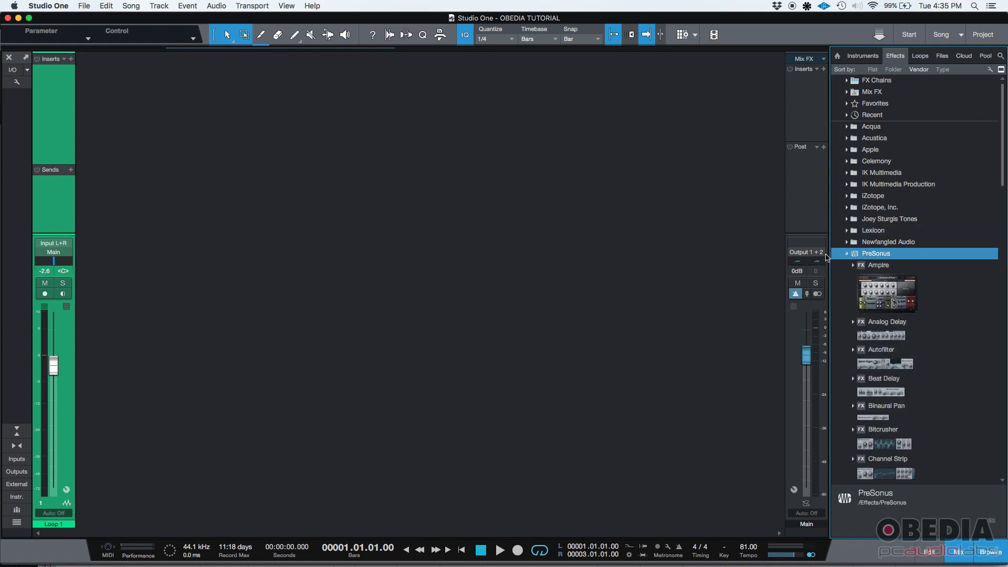
Step: Reopen the PreSonus folder and glance at the Beat Delay and Autofilter preset lists
{"action": "left_click", "coordinate": [848, 254]}
{"action": "left_click", "coordinate": [848, 254]}
{"action": "scroll", "coordinate": [879, 277], "scroll_direction": "down", "scroll_amount": 5}
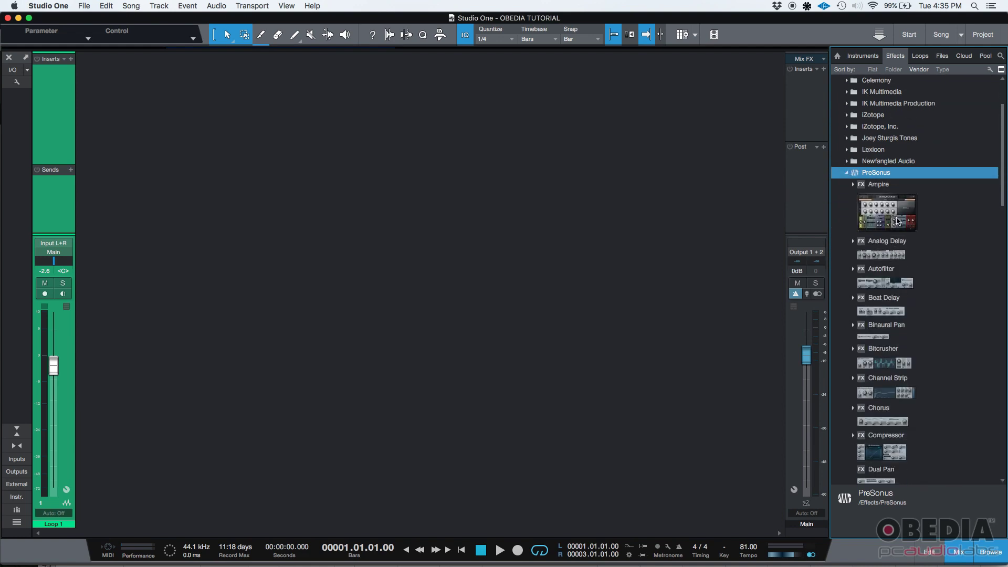
{"action": "scroll", "coordinate": [882, 205], "scroll_direction": "down", "scroll_amount": 2}
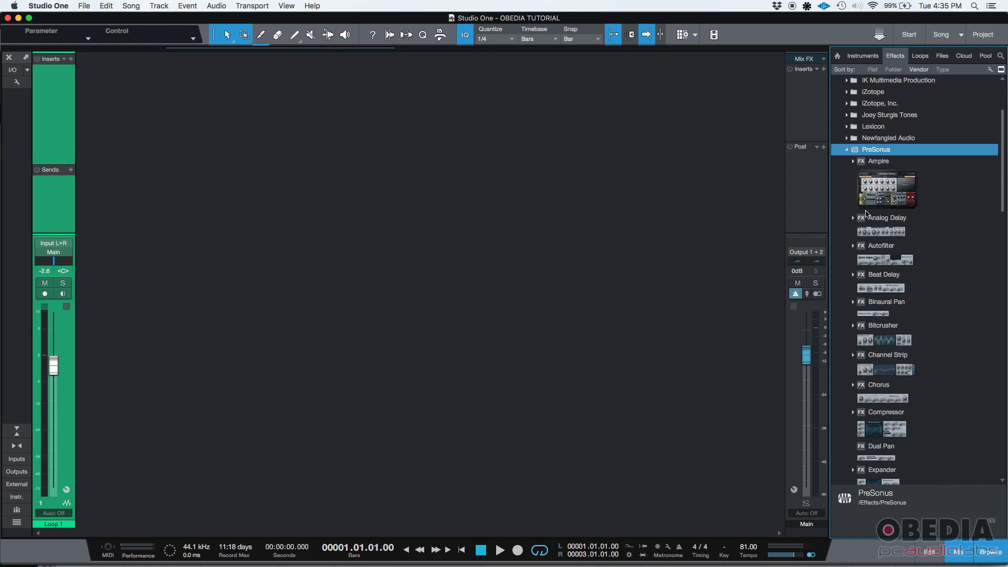
{"action": "scroll", "coordinate": [869, 212], "scroll_direction": "down", "scroll_amount": 1}
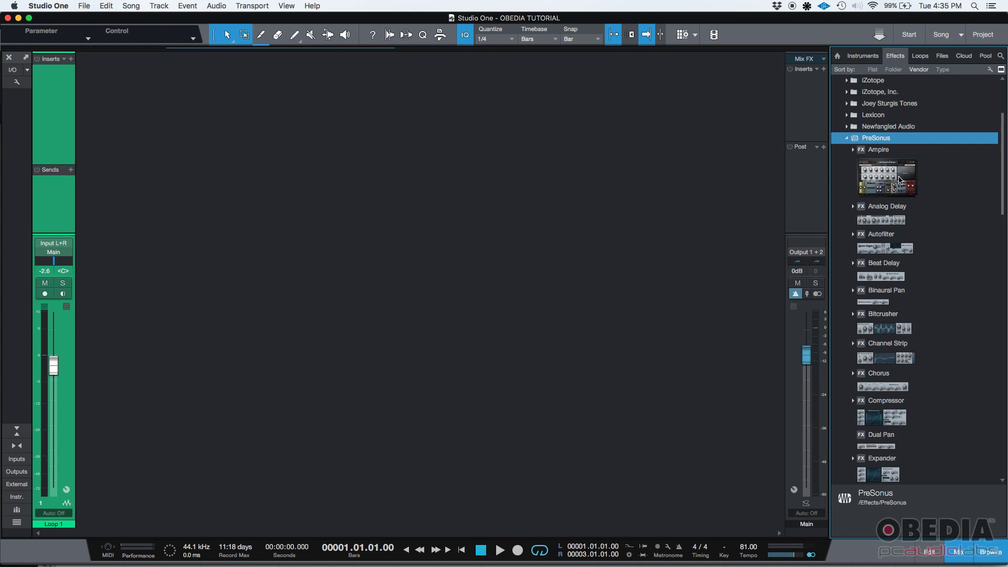
{"action": "left_click", "coordinate": [879, 283]}
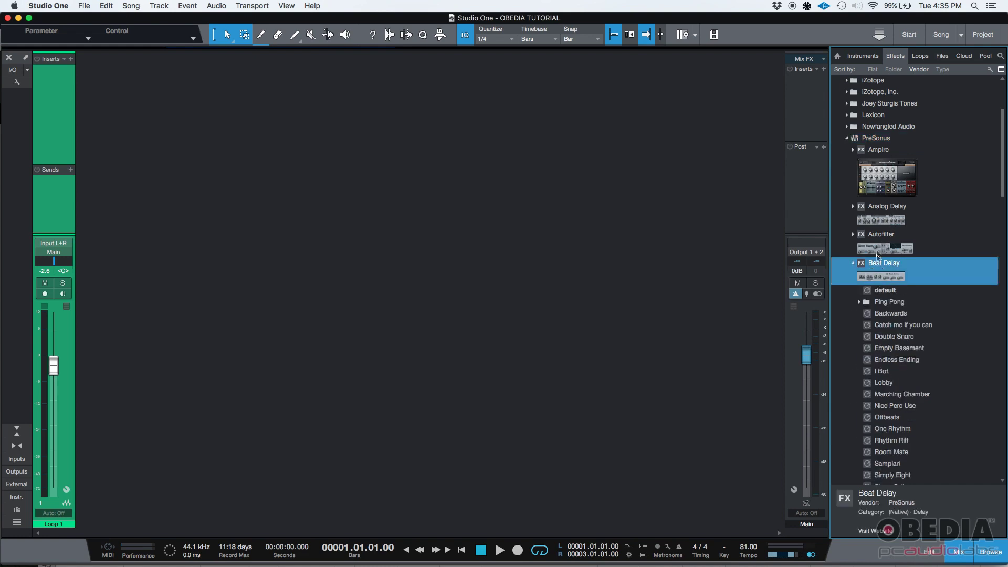
{"action": "left_click", "coordinate": [880, 239]}
{"action": "left_click", "coordinate": [853, 235]}
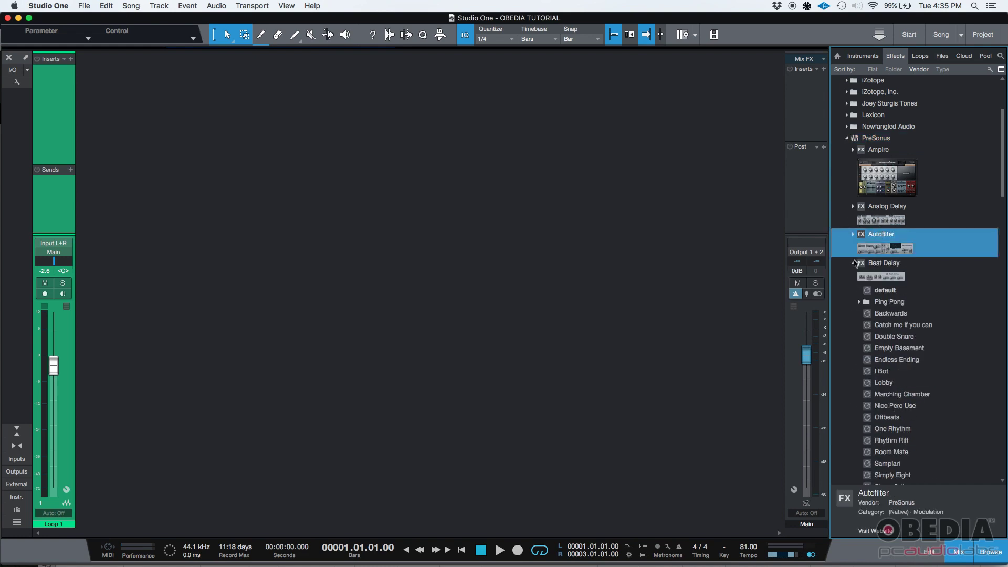
{"action": "left_click", "coordinate": [853, 263]}
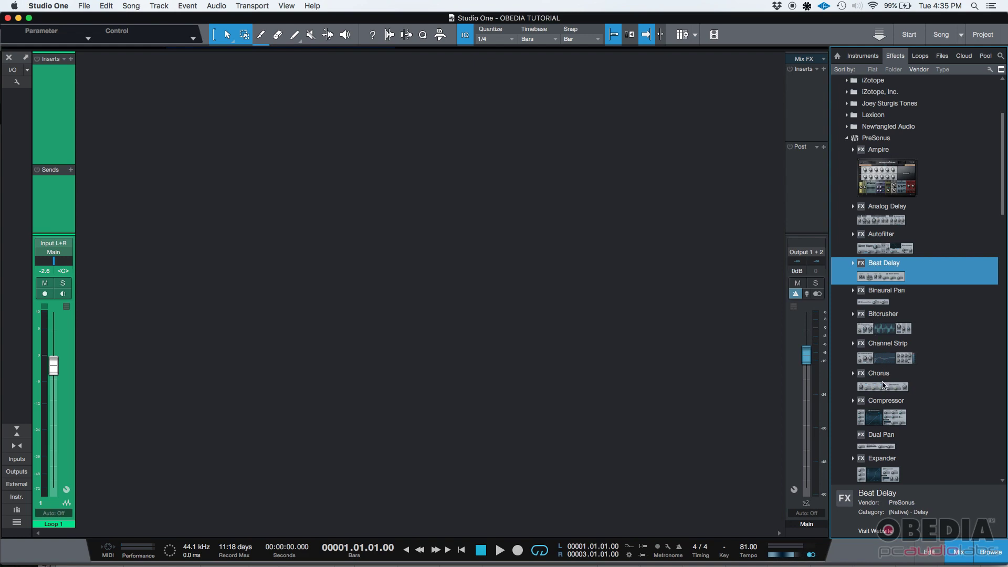
Step: Scroll to Compressor and expand its Drums, Guitar, Instruments, Misc and Vocals preset folders
{"action": "scroll", "coordinate": [882, 440], "scroll_direction": "down", "scroll_amount": 2}
{"action": "scroll", "coordinate": [882, 440], "scroll_direction": "down", "scroll_amount": 3}
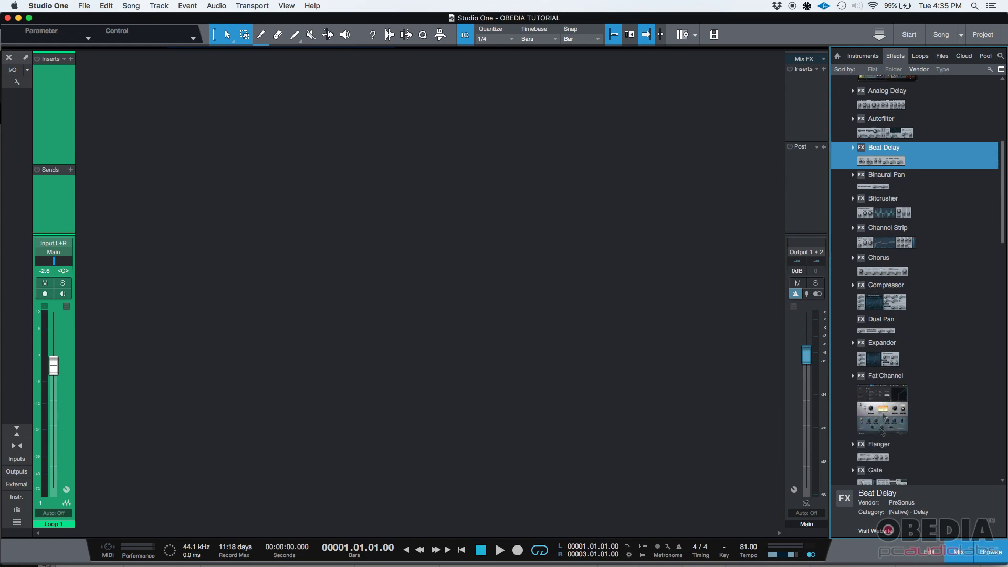
{"action": "scroll", "coordinate": [881, 401], "scroll_direction": "down", "scroll_amount": 3}
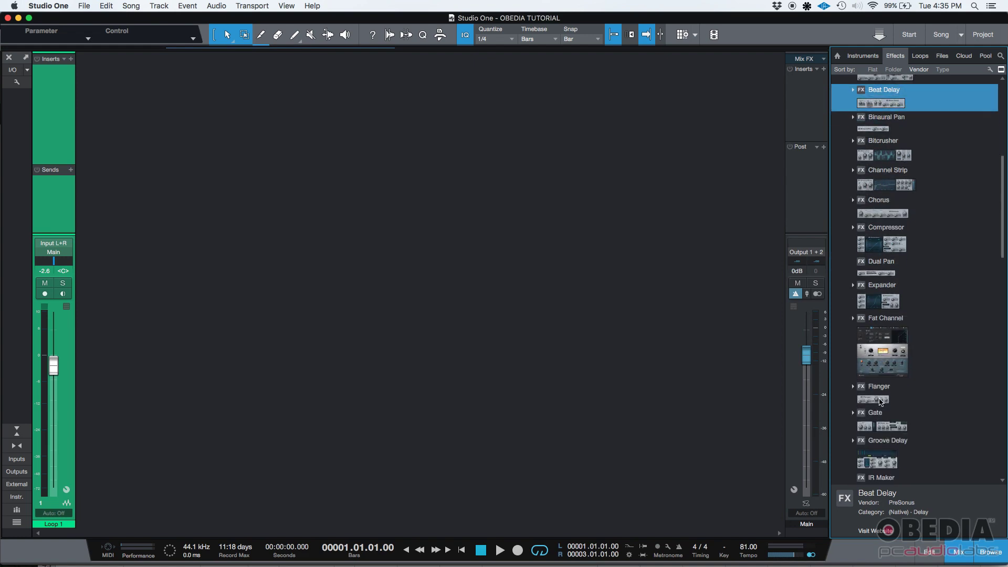
{"action": "scroll", "coordinate": [882, 401], "scroll_direction": "up", "scroll_amount": 12}
{"action": "scroll", "coordinate": [881, 401], "scroll_direction": "down", "scroll_amount": 6}
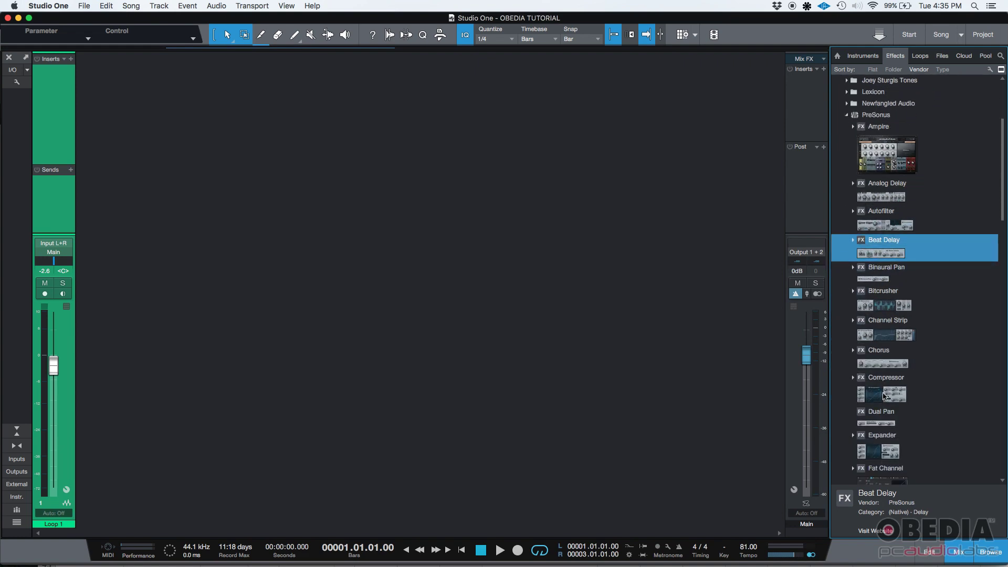
{"action": "left_click", "coordinate": [887, 394]}
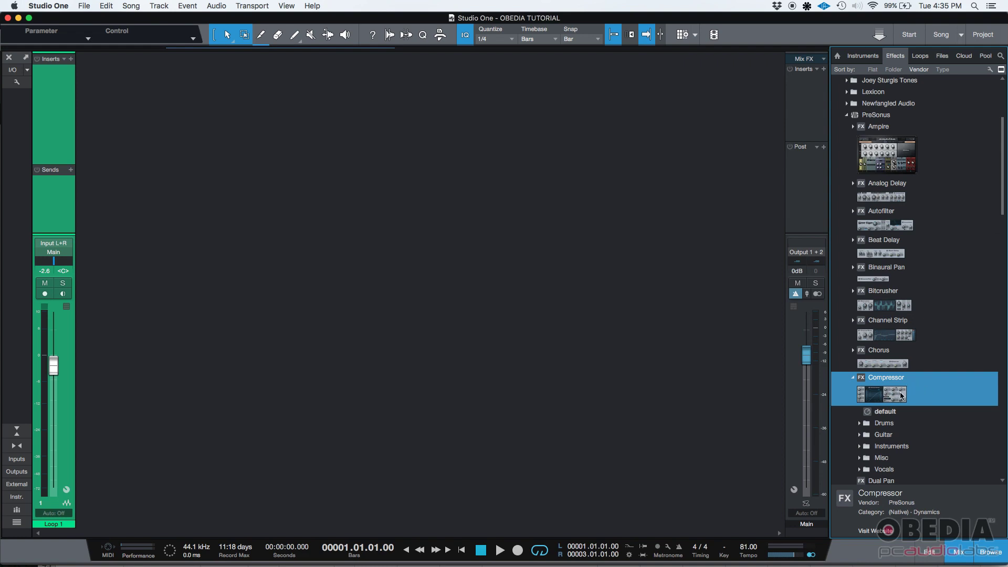
Step: Drag the PreSonus Compressor onto Loop 1's Inserts slot and close its editor
{"action": "left_click_drag", "start_coordinate": [902, 396], "coordinate": [47, 81]}
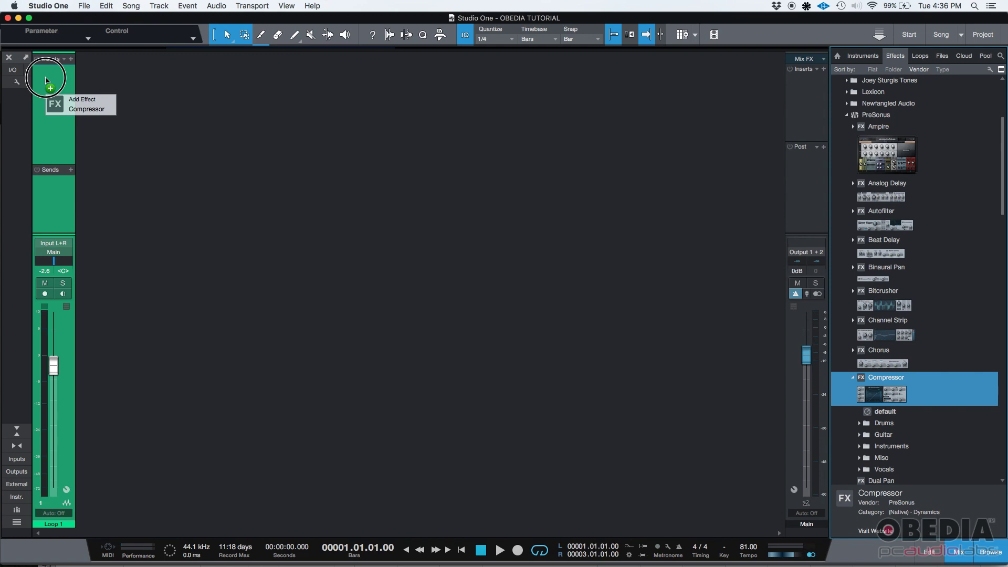
{"action": "left_click_drag", "start_coordinate": [46, 80], "coordinate": [46, 79]}
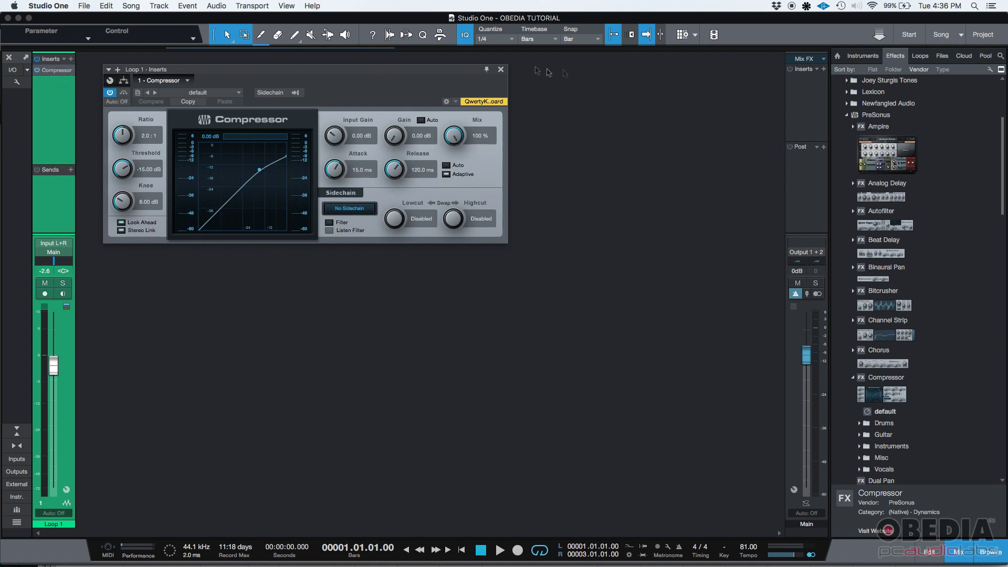
{"action": "left_click", "coordinate": [500, 69]}
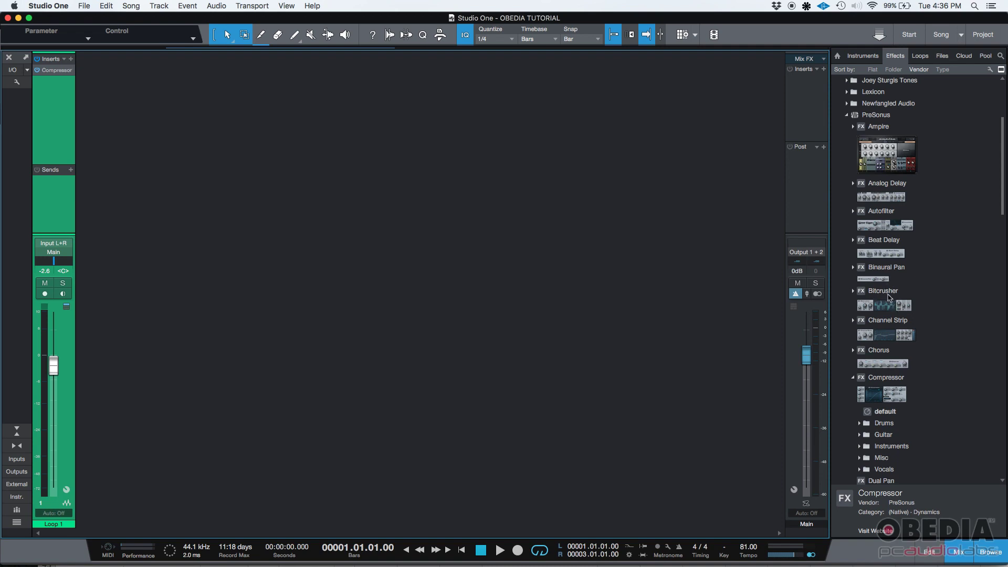
Step: Drag Bitcrusher onto Loop 1's inserts below the Compressor and close its editor
{"action": "left_click", "coordinate": [904, 307]}
{"action": "left_click_drag", "start_coordinate": [904, 307], "coordinate": [49, 104]}
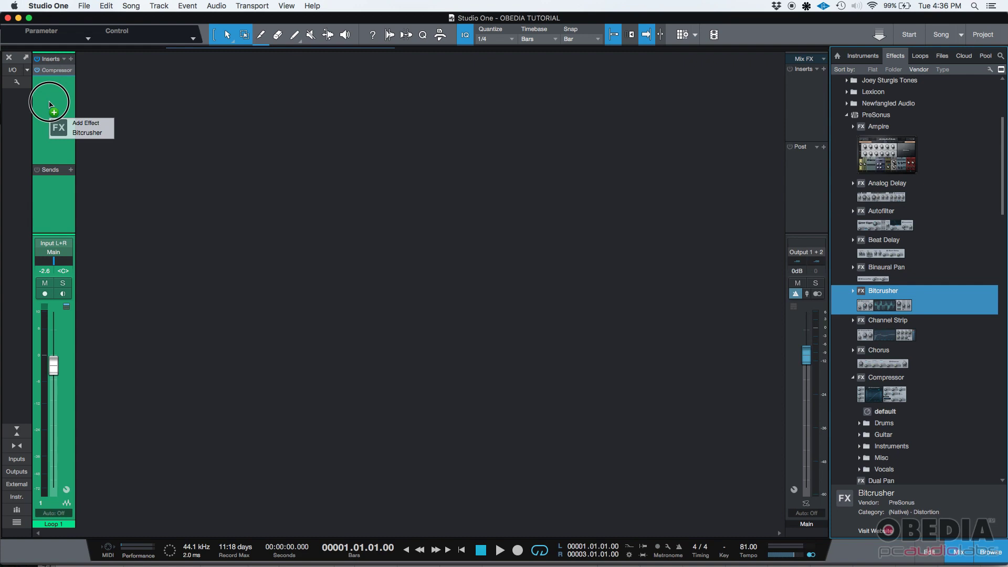
{"action": "left_click_drag", "start_coordinate": [49, 104], "coordinate": [50, 103]}
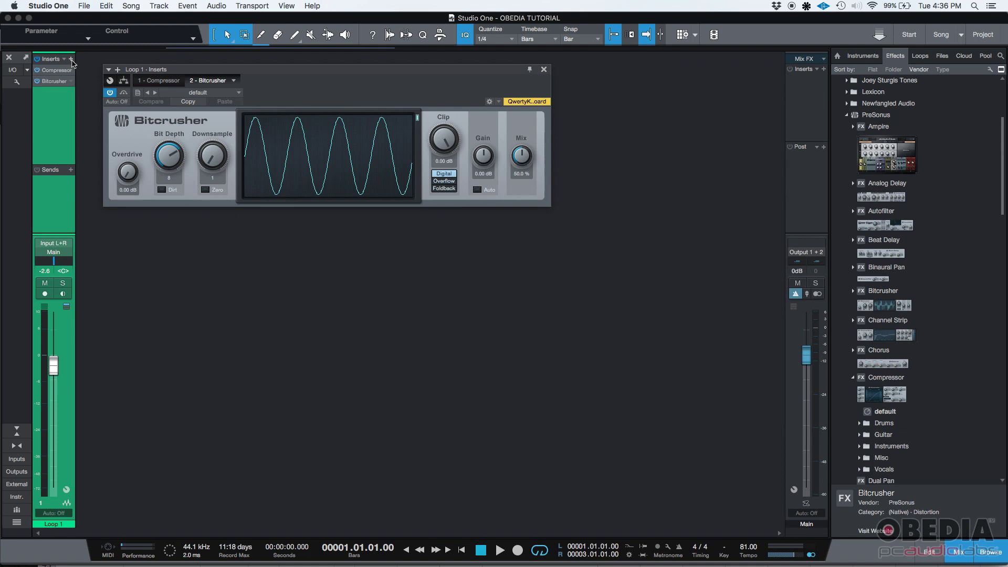
{"action": "left_click", "coordinate": [71, 60]}
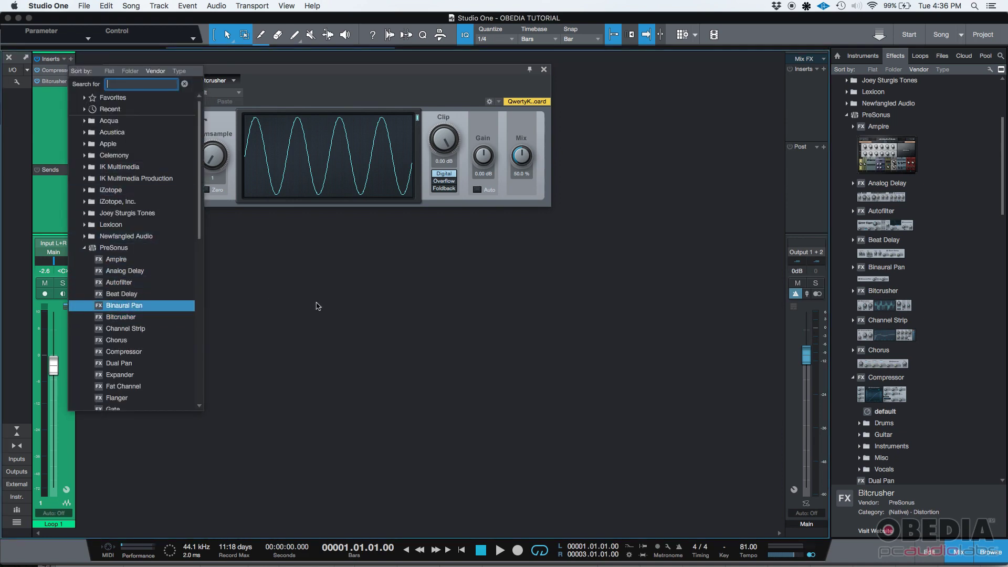
{"action": "left_click", "coordinate": [288, 297]}
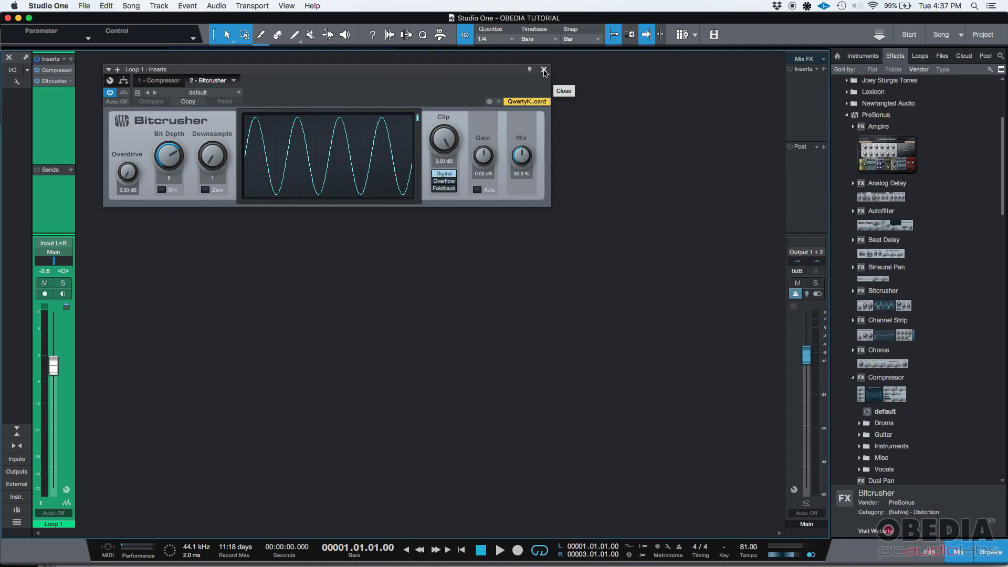
{"action": "left_click", "coordinate": [544, 70]}
{"action": "key", "text": "super+Tab"}
{"action": "key", "text": "super+Tab"}
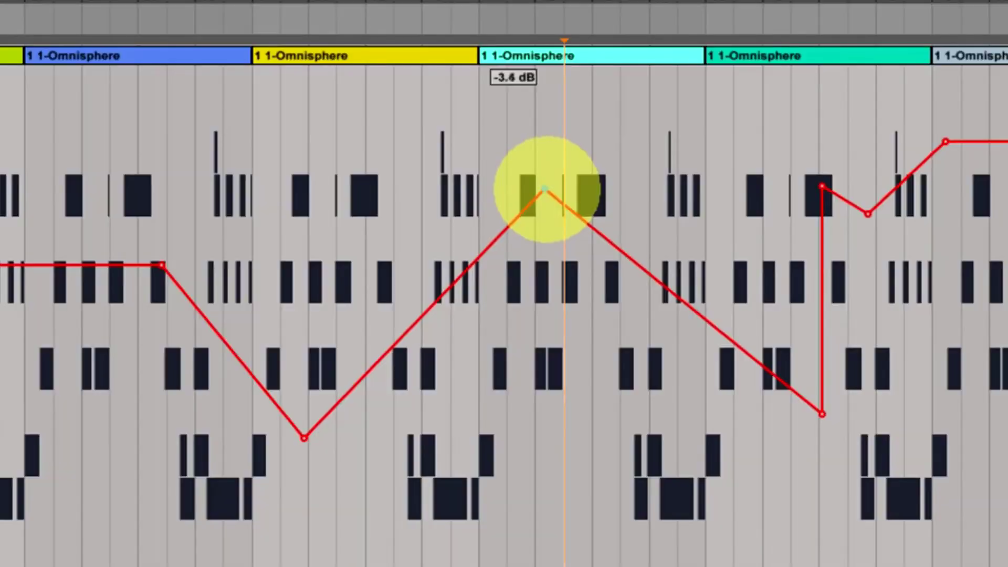
Step: Watch the OBEDIA promo reach its Rates and Services page with session and subscription prices
{"action": "left_click_drag", "start_coordinate": [549, 192], "coordinate": [549, 193]}
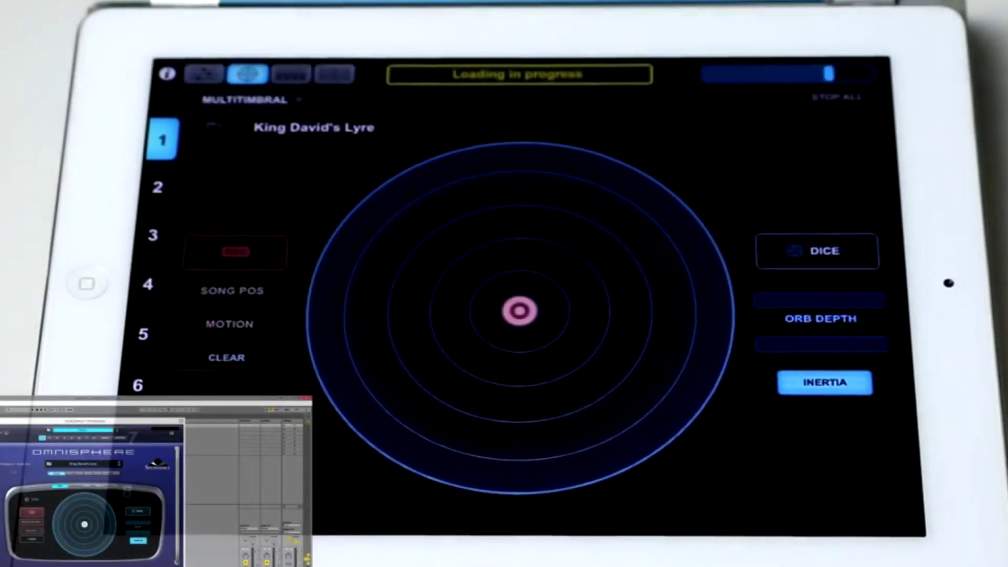